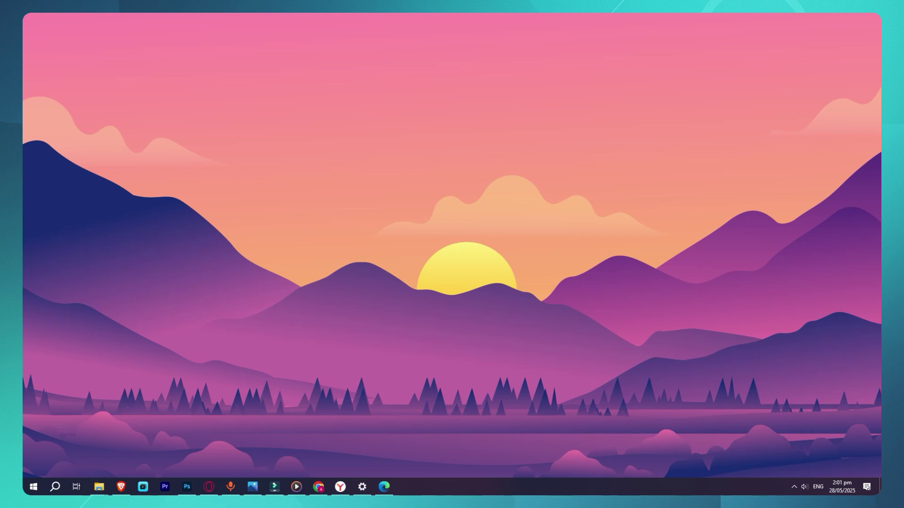
Refresh the desktop, bring Meta Business Suite forward and dismiss the bulk reels announcement.
{"action": "right_click", "coordinate": [352, 130]}
{"action": "left_click", "coordinate": [374, 156]}
{"action": "left_click", "coordinate": [121, 486]}
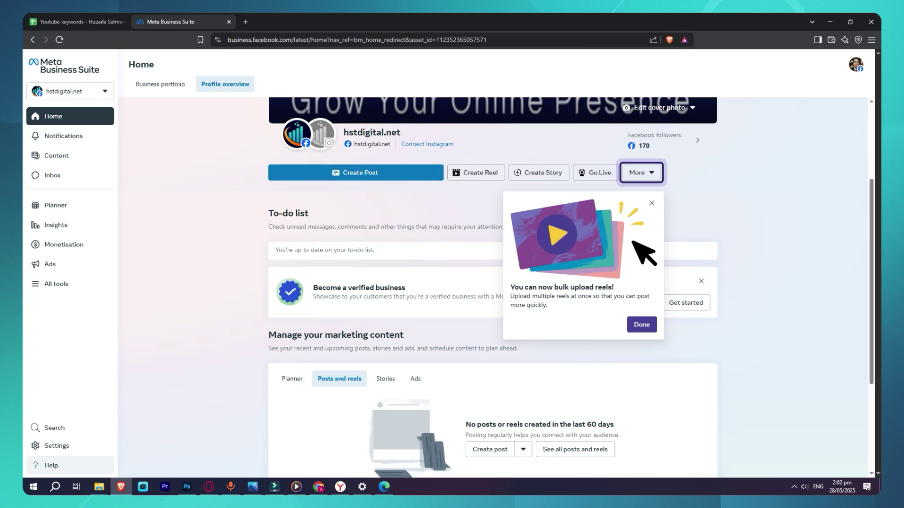
{"action": "key", "text": "Escape"}
{"action": "scroll", "coordinate": [494, 288], "scroll_direction": "down", "scroll_amount": 3}
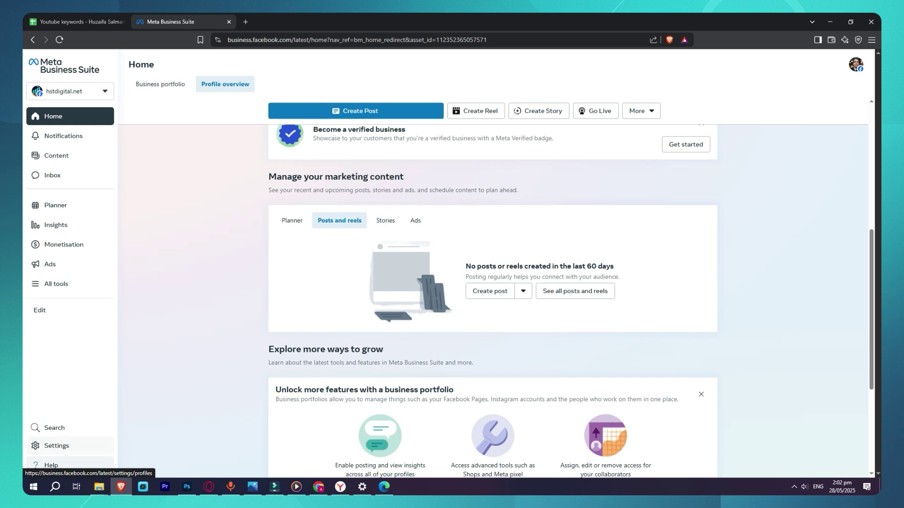
Open Settings on Profiles, then clear the All tools search and close that panel.
{"action": "left_click", "coordinate": [57, 446]}
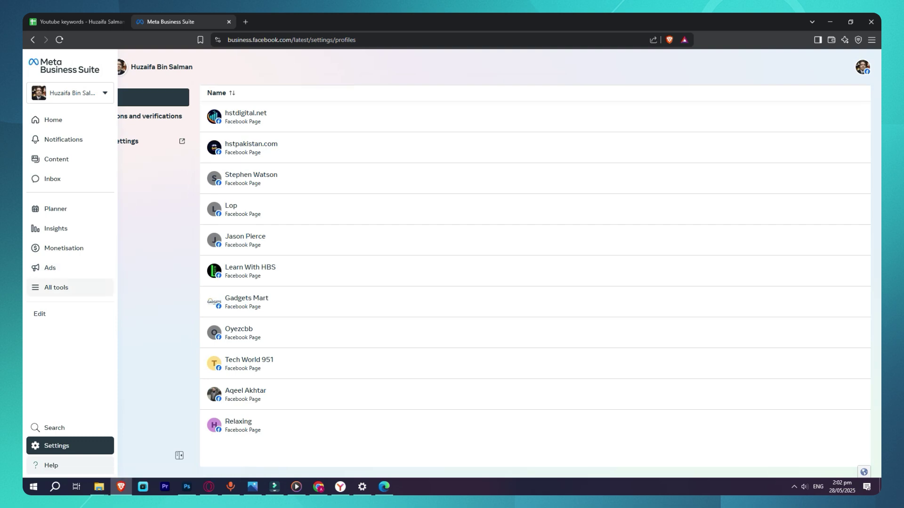
{"action": "left_click", "coordinate": [56, 287]}
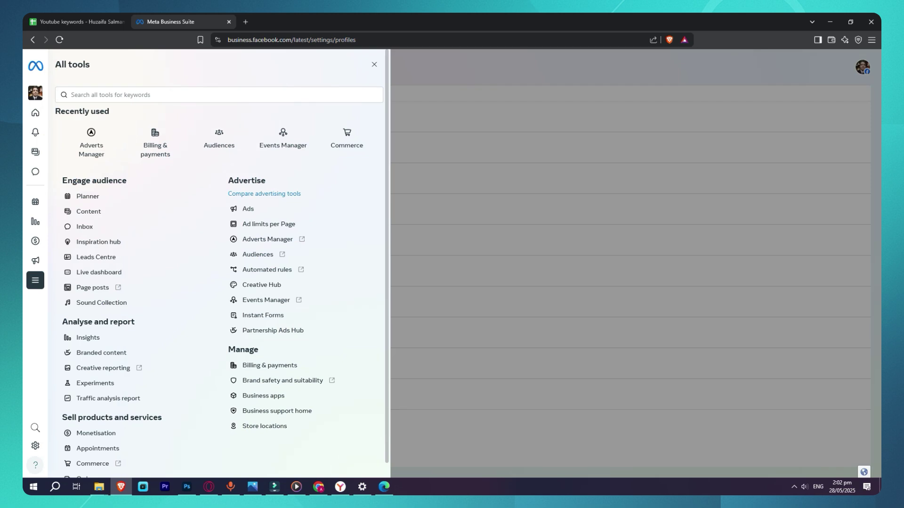
{"action": "scroll", "coordinate": [106, 303], "scroll_direction": "down", "scroll_amount": 1}
{"action": "scroll", "coordinate": [113, 402], "scroll_direction": "up", "scroll_amount": 1}
{"action": "left_click", "coordinate": [212, 95]}
{"action": "type", "text": "theme"}
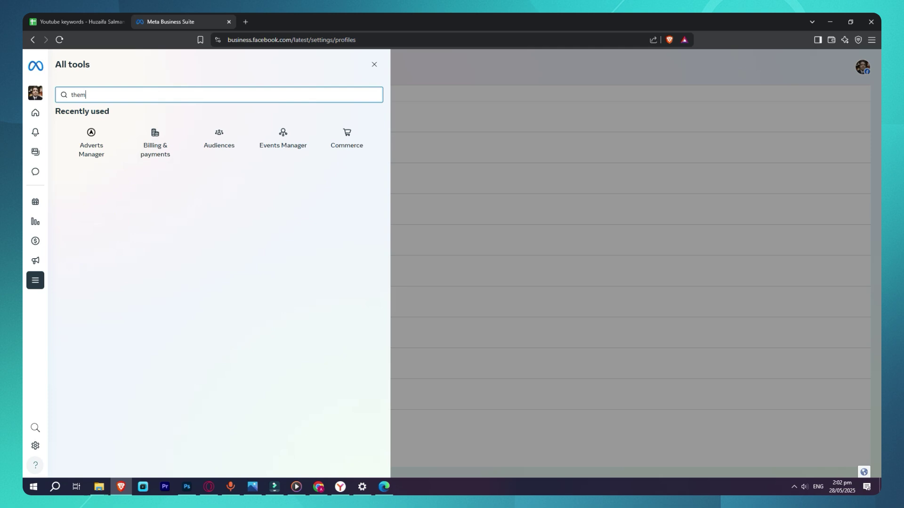
{"action": "key", "text": "ctrl+a"}
{"action": "key", "text": "BackSpace"}
{"action": "key", "text": "Escape"}
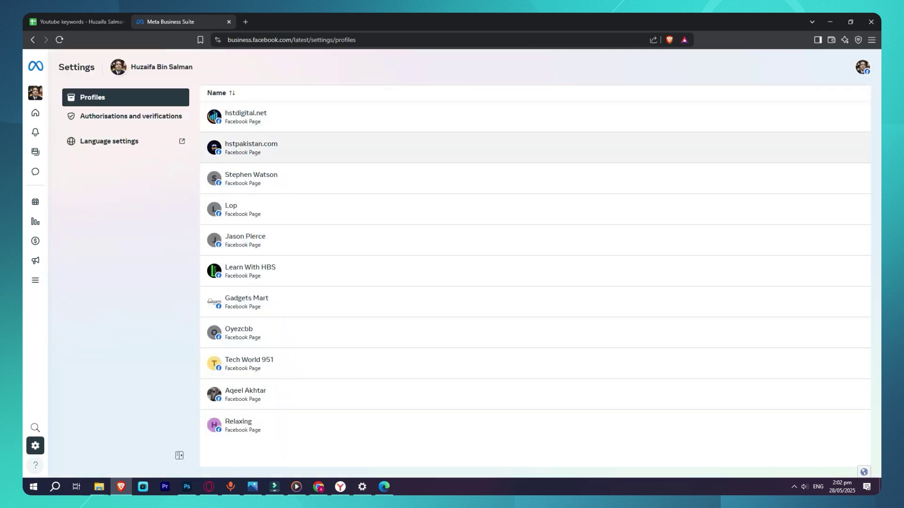
Open the hstdigital.net Page details and review its menu tools without saving.
{"action": "left_click", "coordinate": [246, 116]}
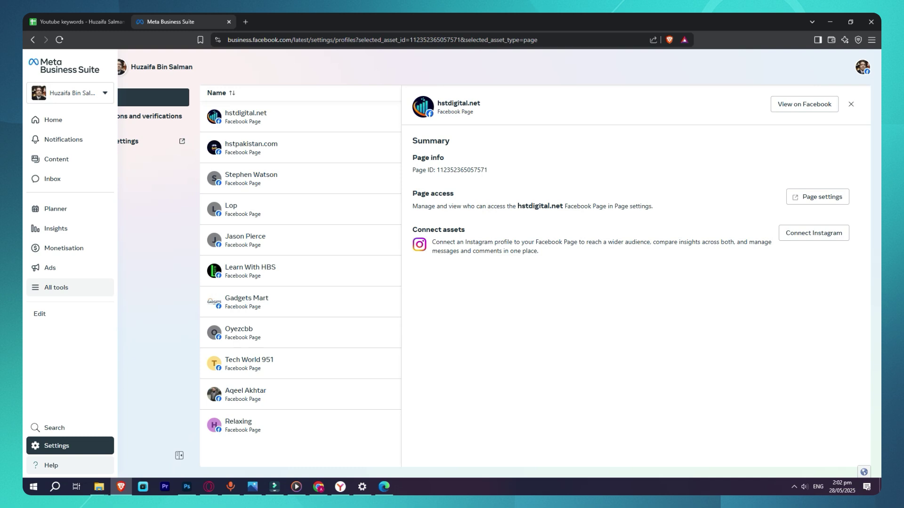
{"action": "left_click", "coordinate": [39, 314]}
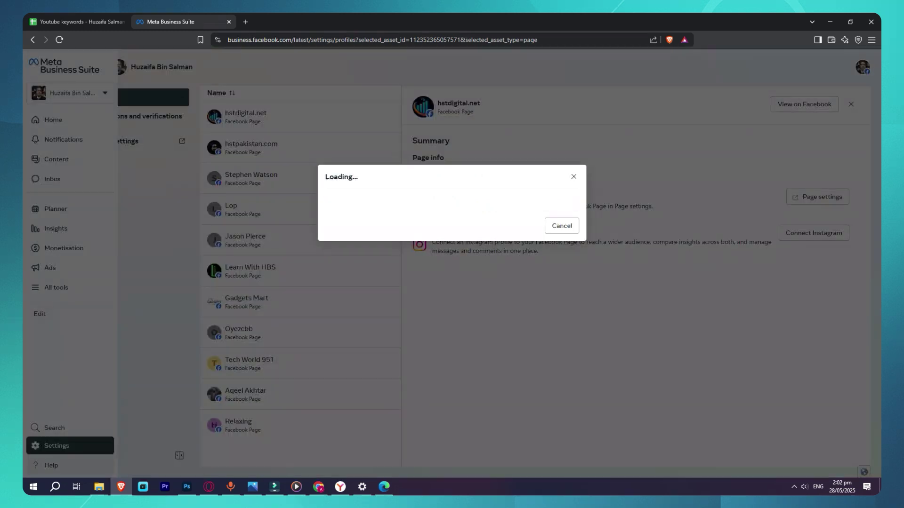
{"action": "scroll", "coordinate": [396, 283], "scroll_direction": "down", "scroll_amount": 1}
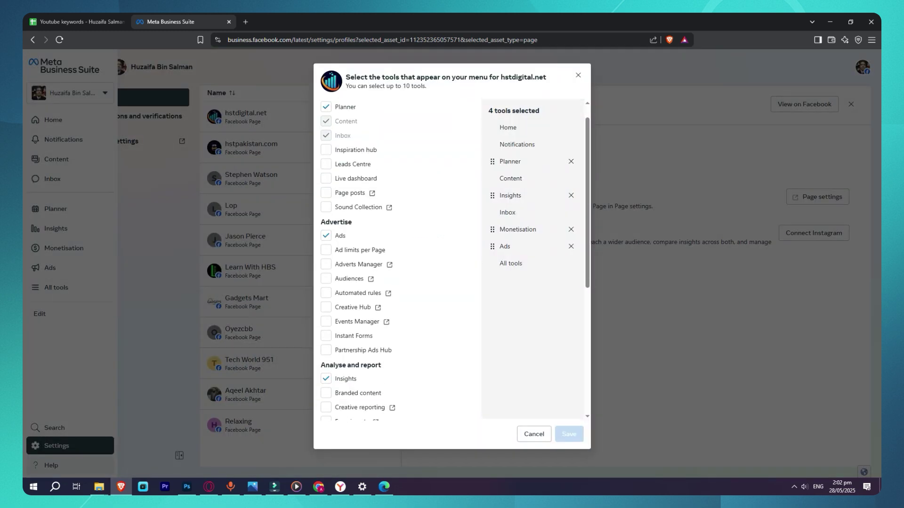
{"action": "scroll", "coordinate": [396, 282], "scroll_direction": "down", "scroll_amount": 3}
{"action": "scroll", "coordinate": [396, 283], "scroll_direction": "up", "scroll_amount": 3}
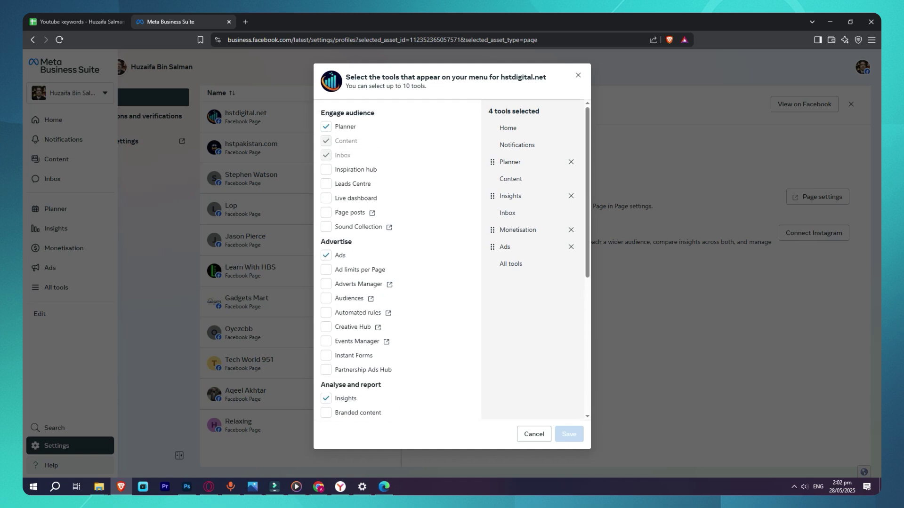
{"action": "left_click", "coordinate": [578, 75]}
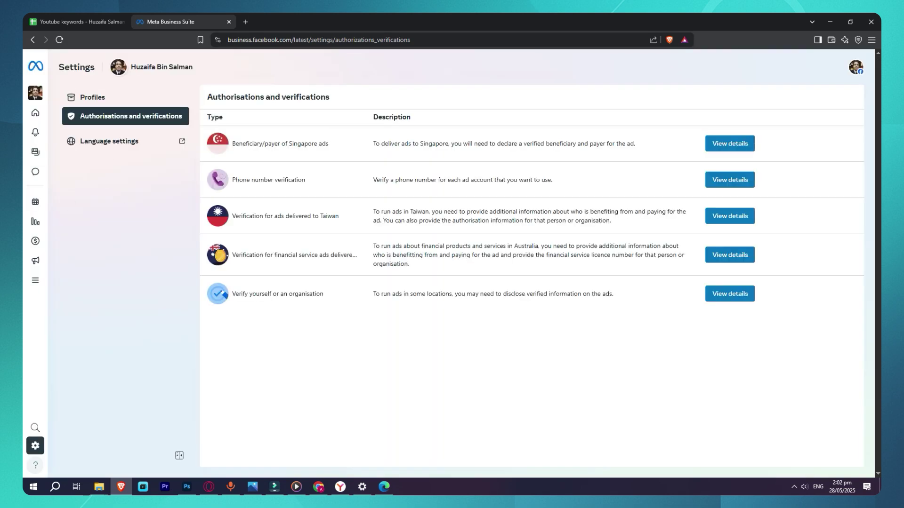
In a new tab at facebook.com/settings, set Dark mode to On, then return to Business Suite.
{"action": "left_click", "coordinate": [245, 22]}
{"action": "type", "text": "fa"}
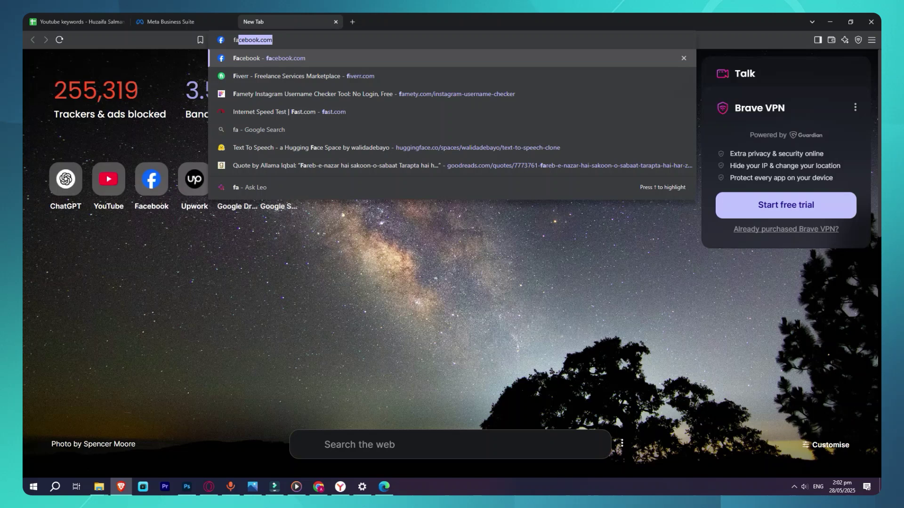
{"action": "type", "text": "cebook.com/"}
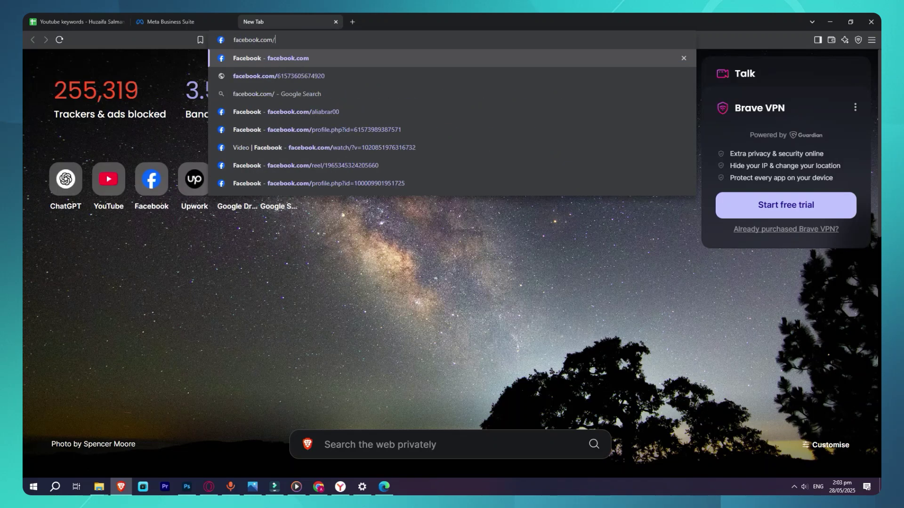
{"action": "type", "text": "settings"}
{"action": "key", "text": "Return"}
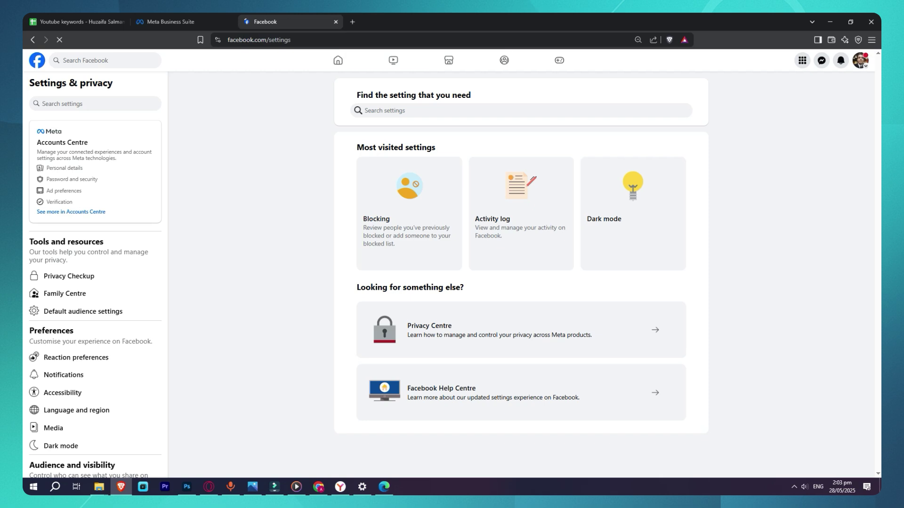
{"action": "left_click", "coordinate": [62, 447]}
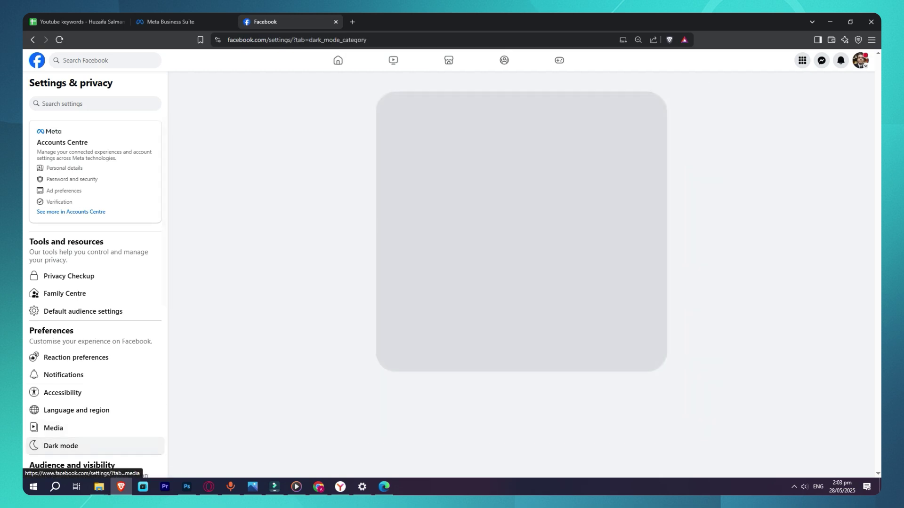
{"action": "left_click", "coordinate": [637, 112]}
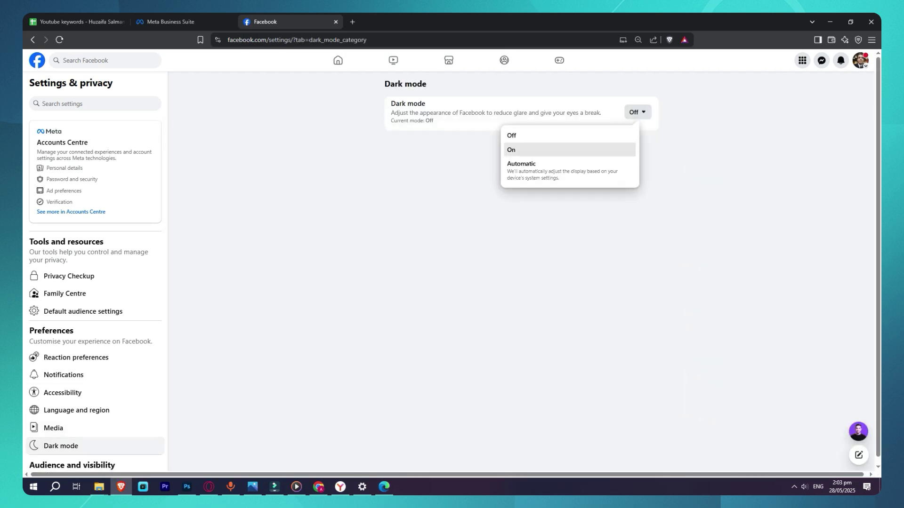
{"action": "left_click", "coordinate": [537, 151]}
{"action": "left_click", "coordinate": [170, 21]}
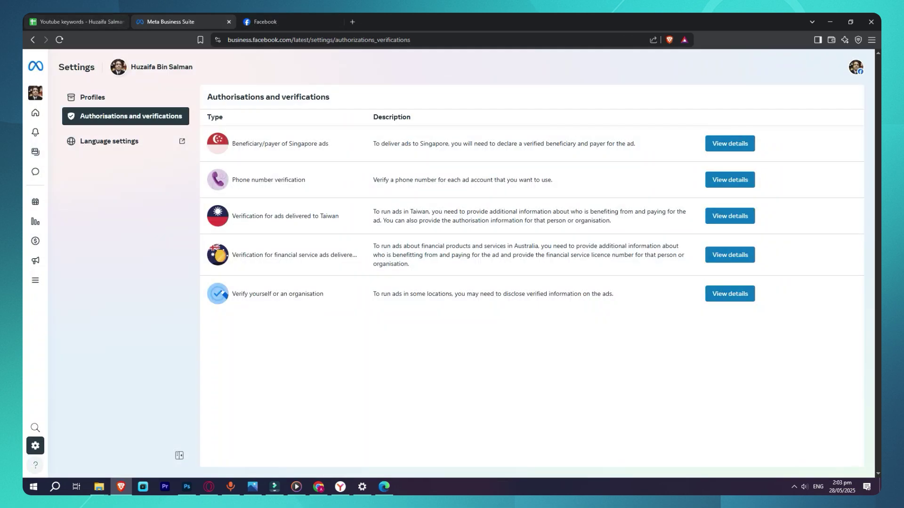
Reload the Authorisations and verifications page with F5 to pick up the dark theme.
{"action": "key", "text": "F5"}
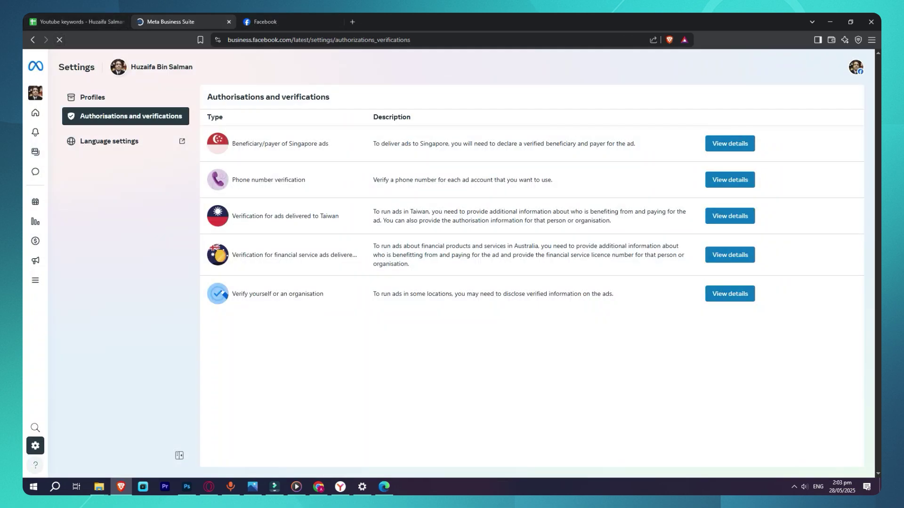